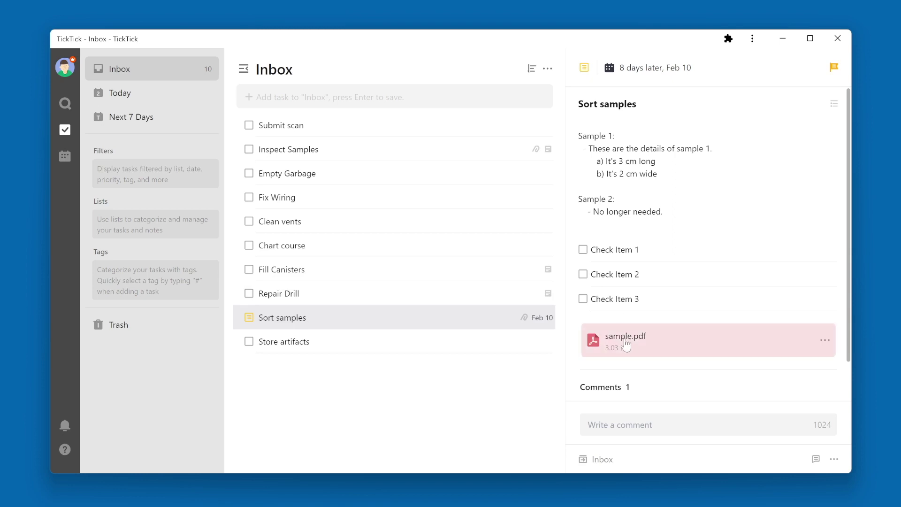
pyautogui.scroll(-1, 626, 345)
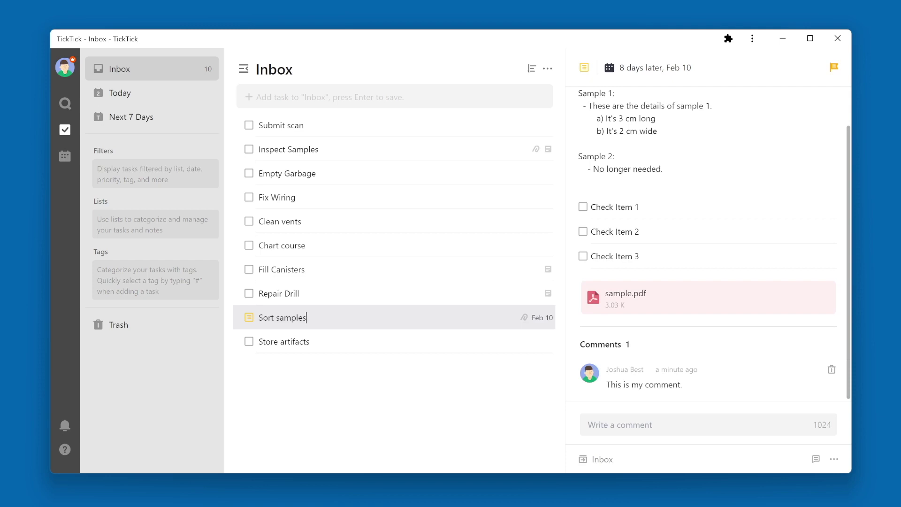
pyautogui.scroll(1, 676, 385)
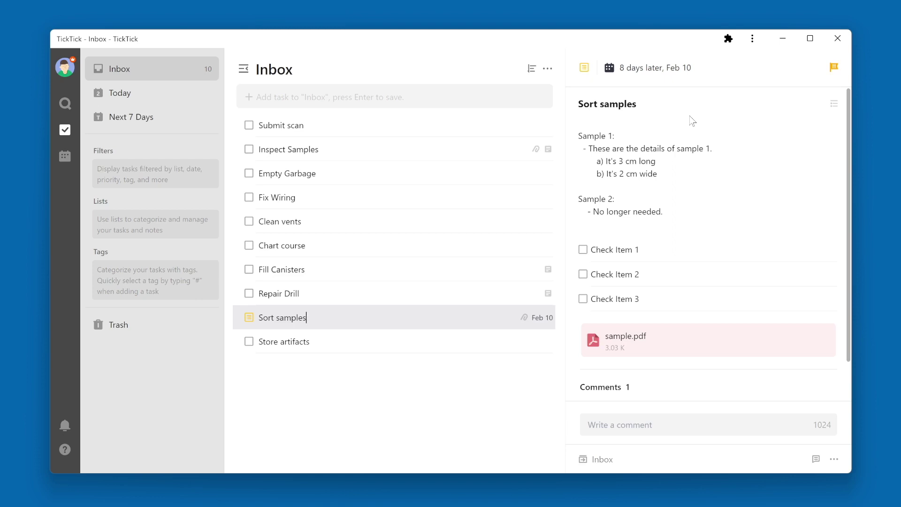
# Duplicate 'Sort samples' from its context menu, creating 'Sort samples Copied' with date, notes, checklist and PDF.
pyautogui.click(833, 460)
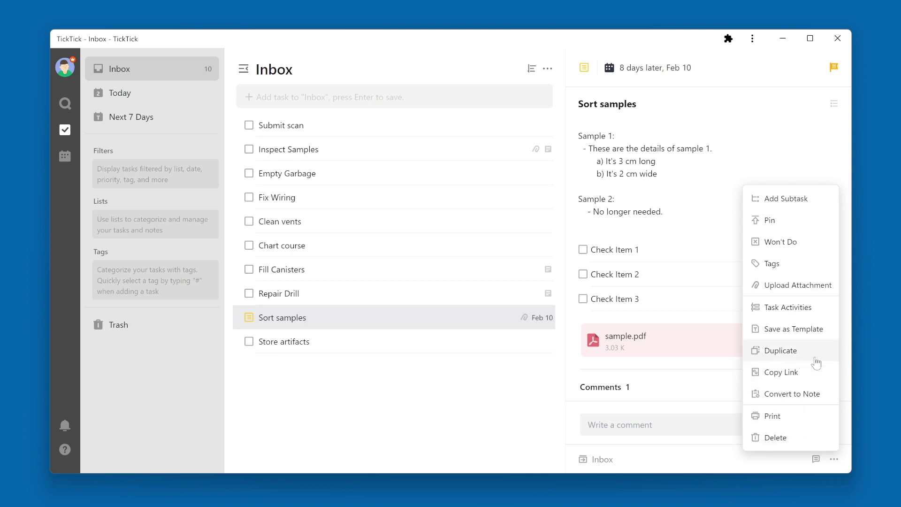
pyautogui.click(491, 426)
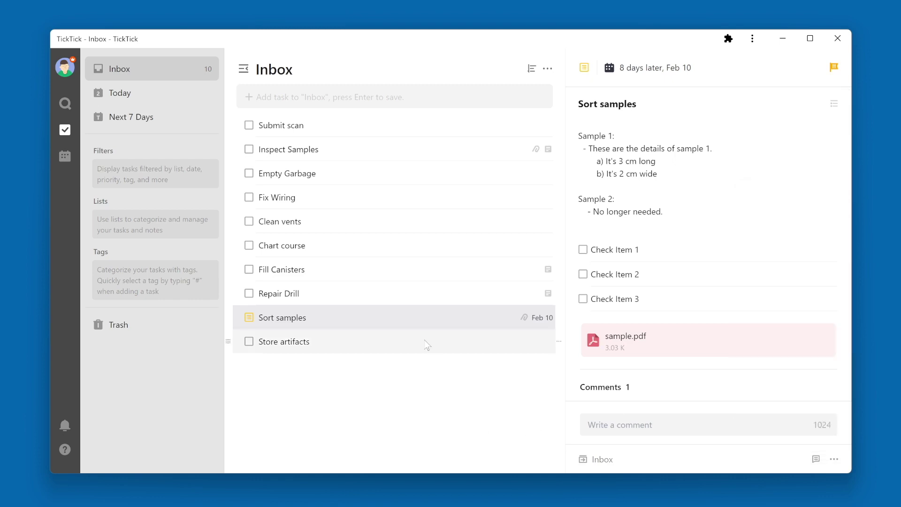
pyautogui.rightClick(397, 315)
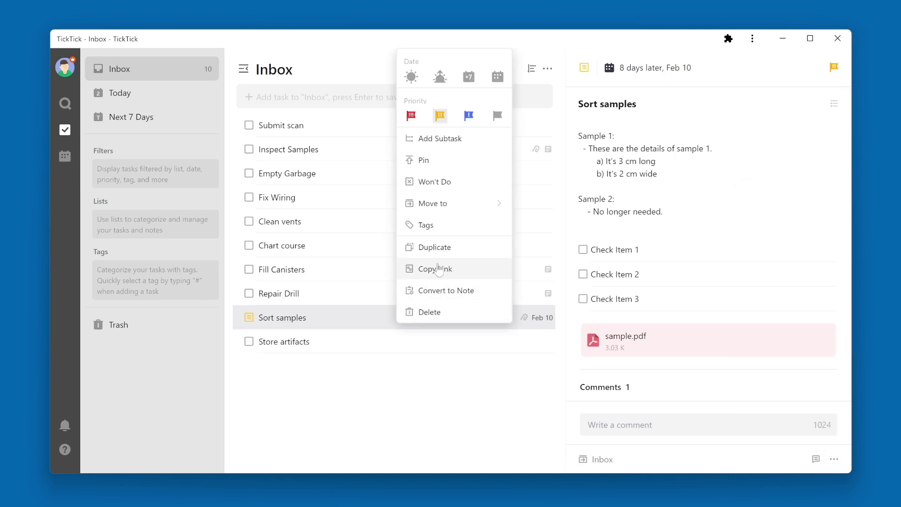
pyautogui.click(460, 247)
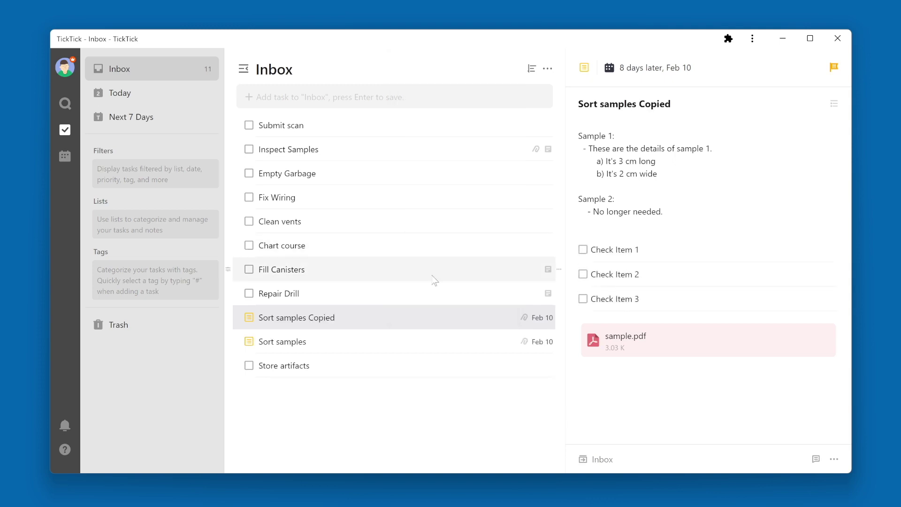